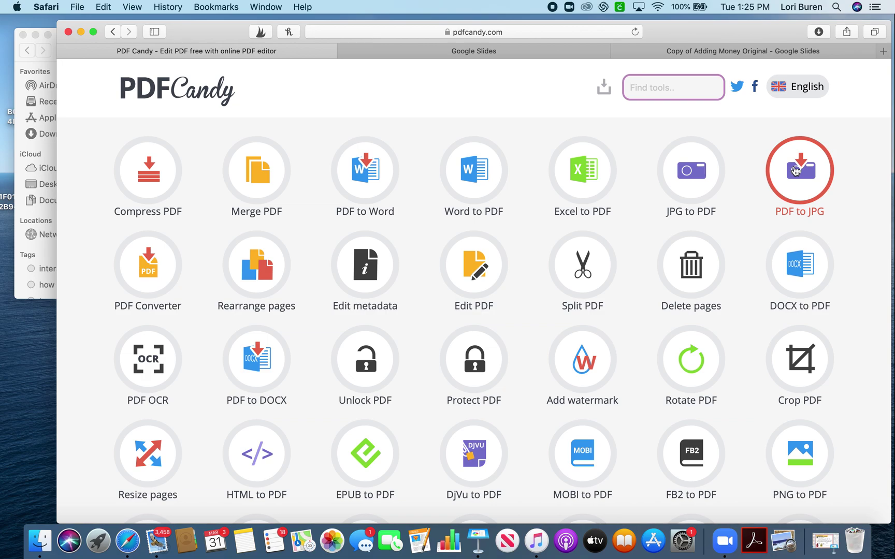
Step: Upload 14-1 Practice.pdf from the Topic 14 folder into PDF Candy's PDF to JPG converter
click(797, 169)
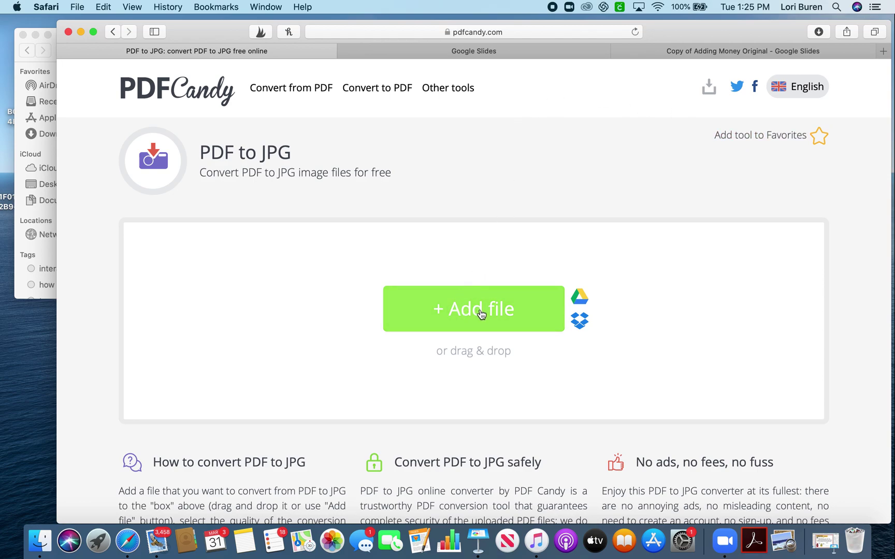
click(46, 64)
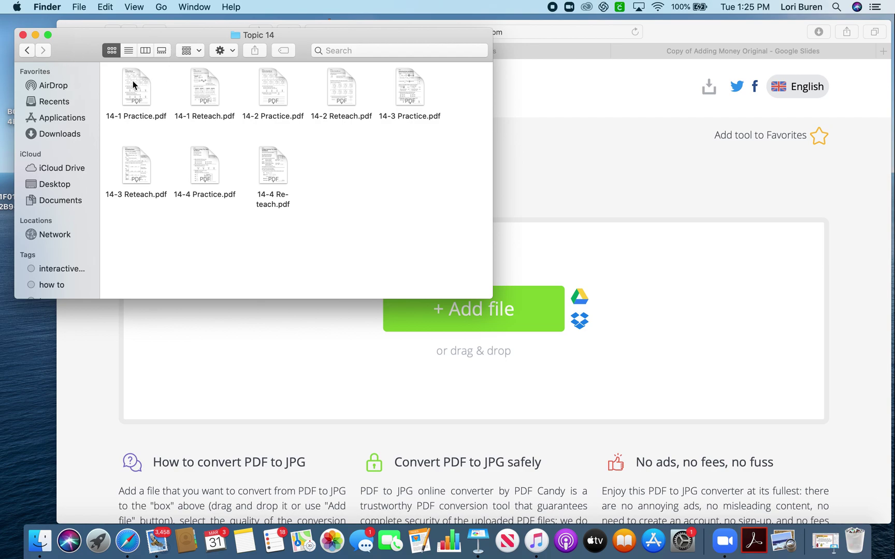
drag(133, 93, 316, 340)
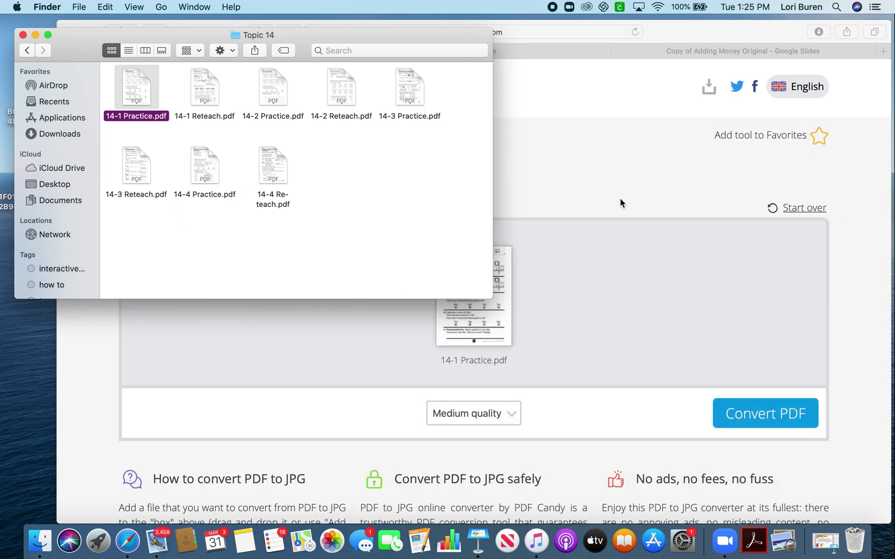
click(621, 202)
mouse_move(422, 273)
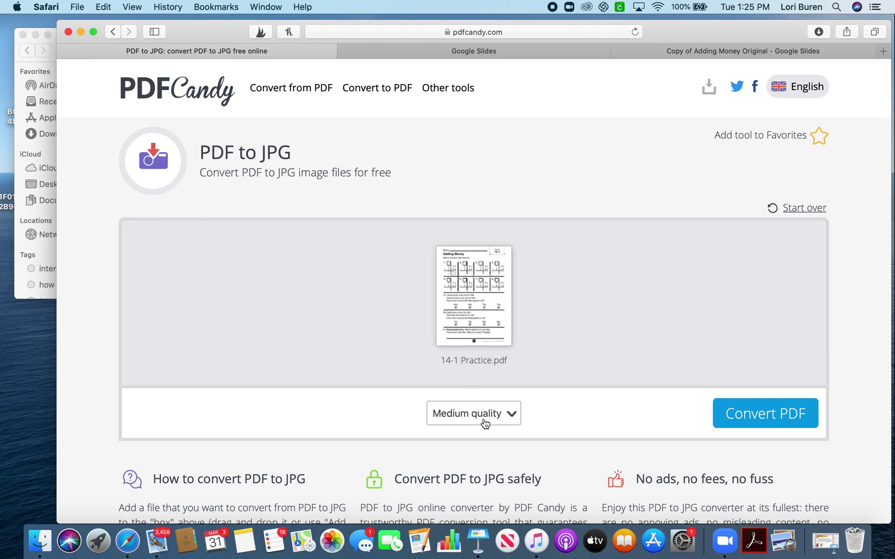
Step: Convert 14-1 Practice.pdf to JPG and allow the download of 14-1 Practice.jpg
click(748, 417)
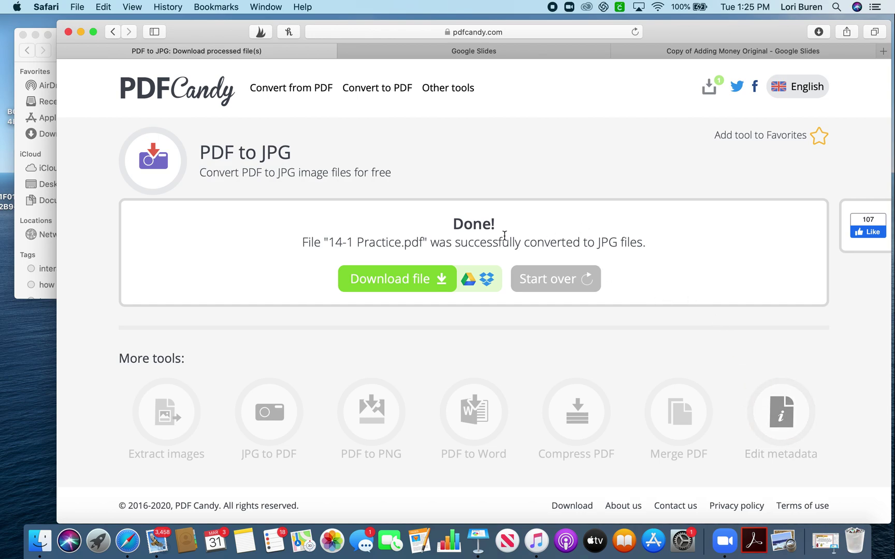
click(379, 286)
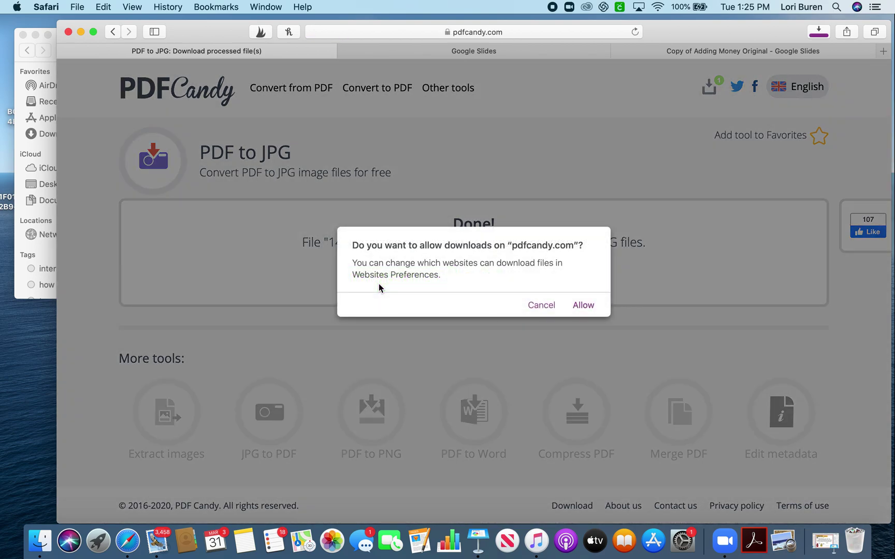
click(584, 305)
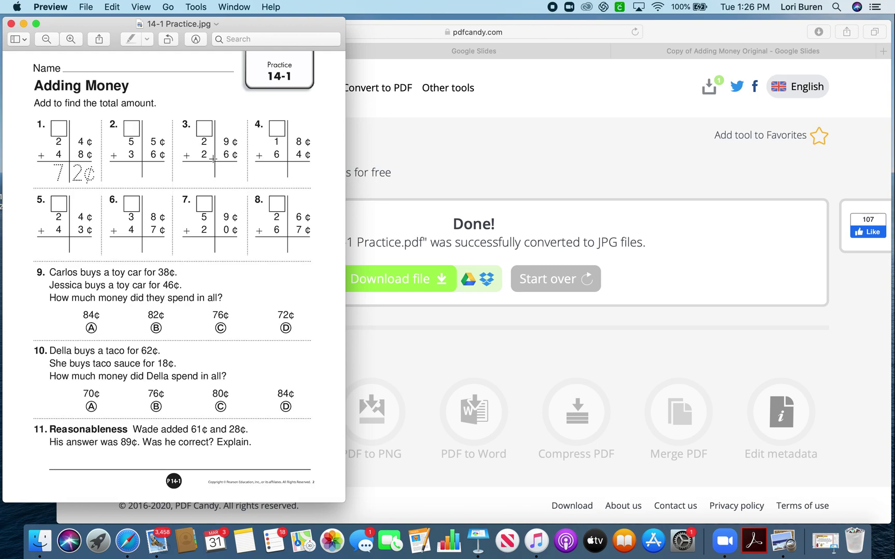
Step: Create a blank Untitled presentation from the Google Slides home page
click(684, 40)
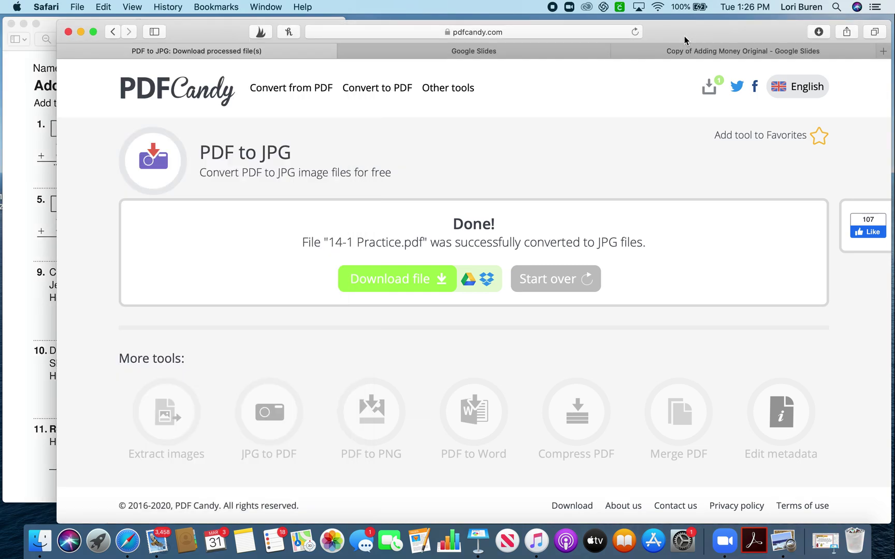
click(515, 52)
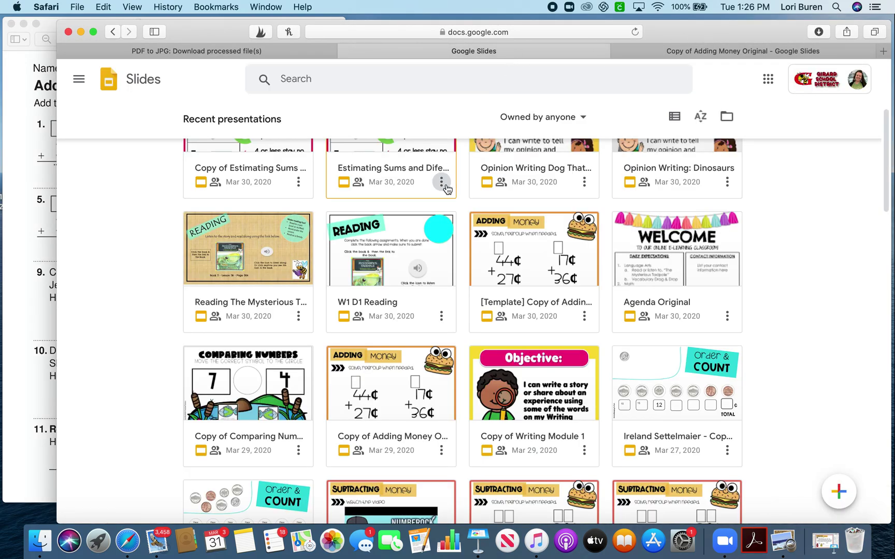
scroll(363, 176, up, 5)
click(223, 178)
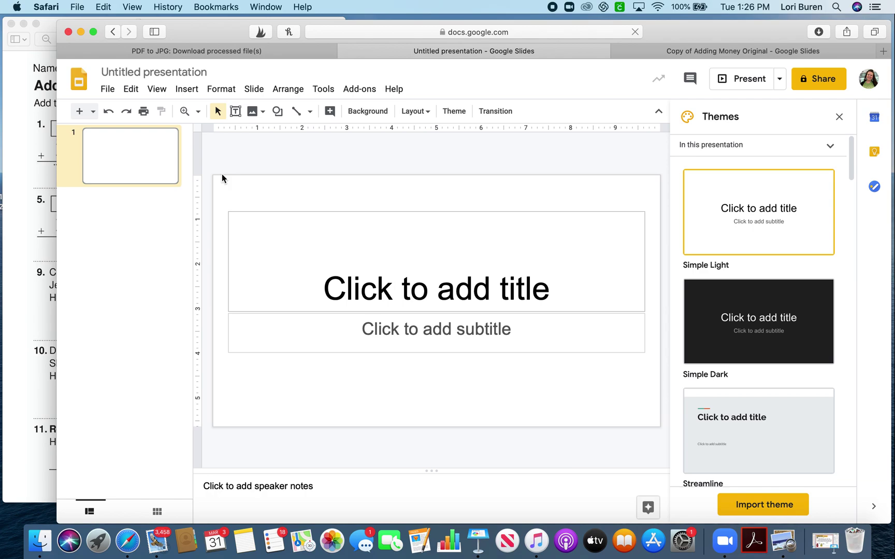
click(108, 91)
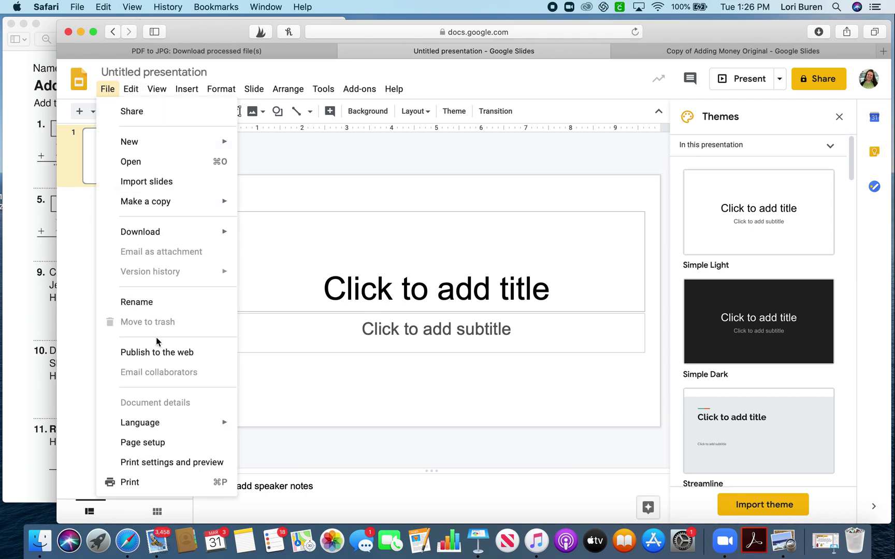
Step: Set a custom 8.5 × 11 inch page size in Page setup for a portrait slide
click(143, 443)
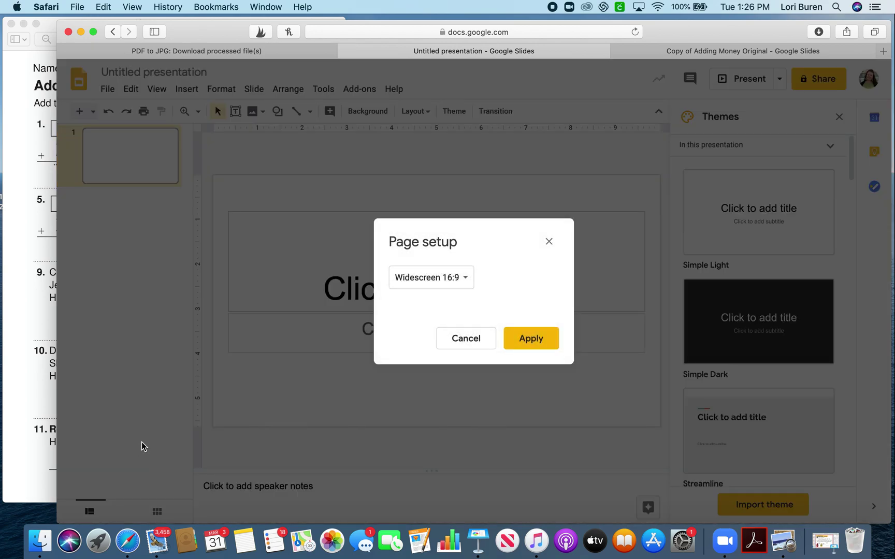
click(465, 278)
click(454, 324)
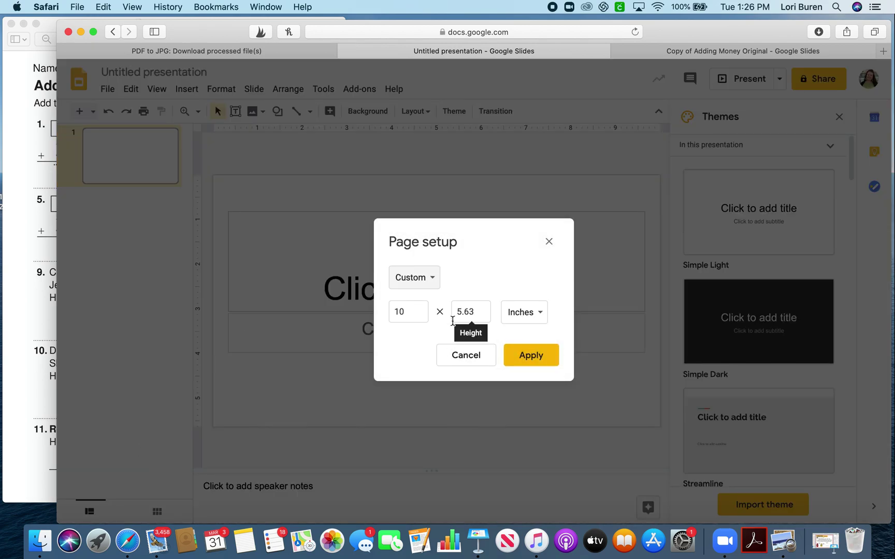
double_click(408, 308)
text(8.5)
click(480, 313)
double_click(479, 314)
text(11)
click(531, 356)
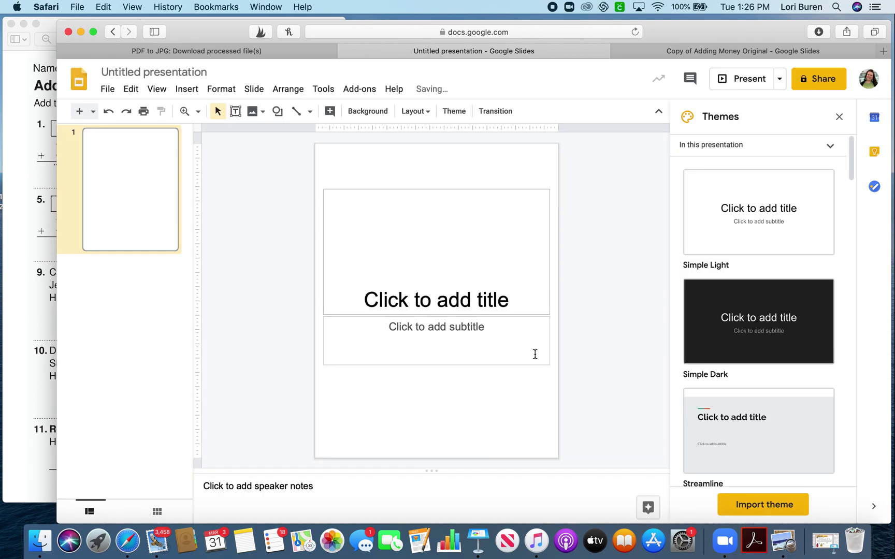
Step: Select the title and subtitle placeholders together and delete them
click(516, 294)
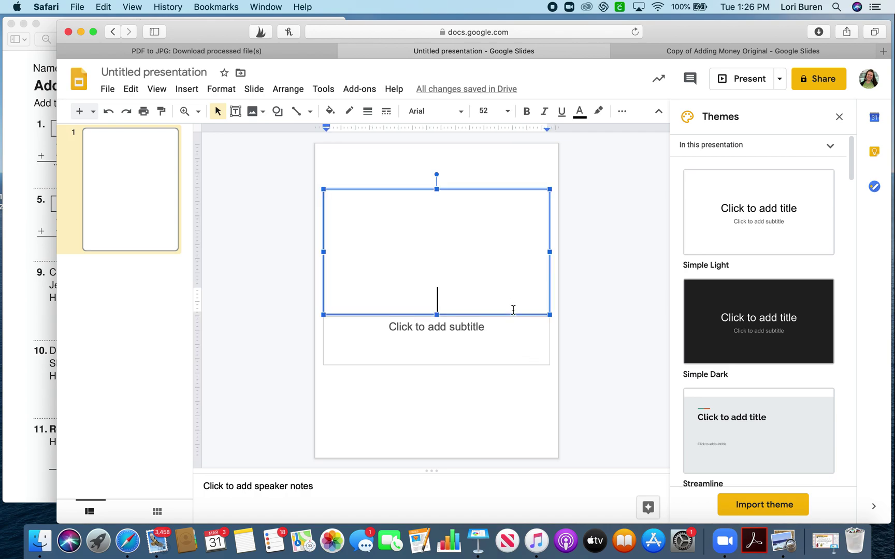
shift+click(503, 345)
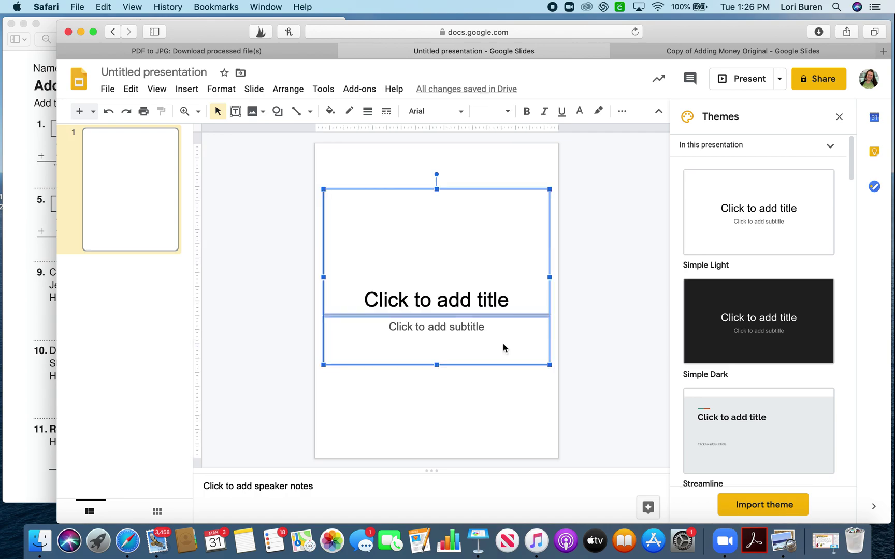
key(BackSpace)
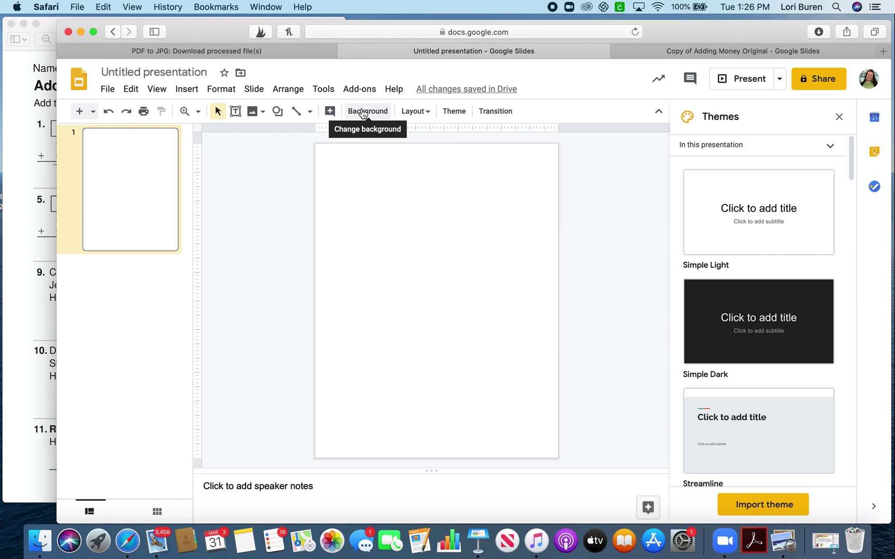
click(364, 112)
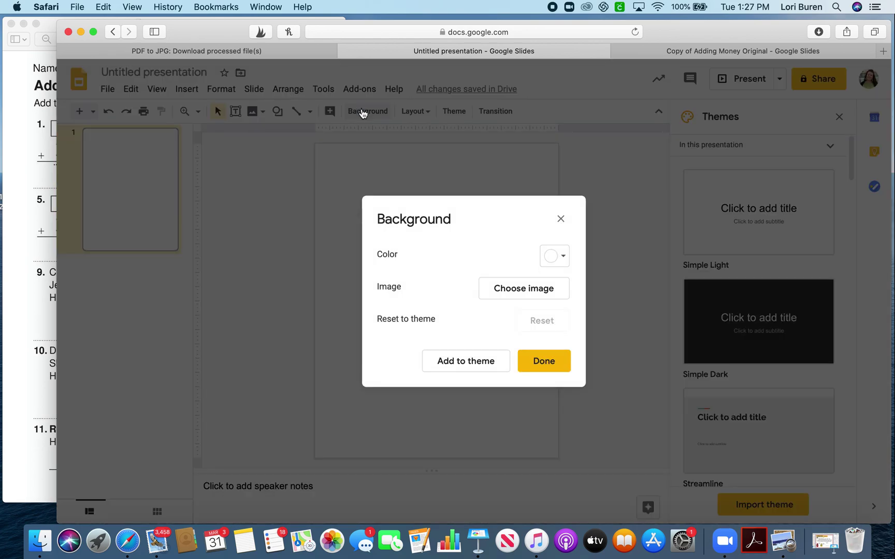
click(518, 293)
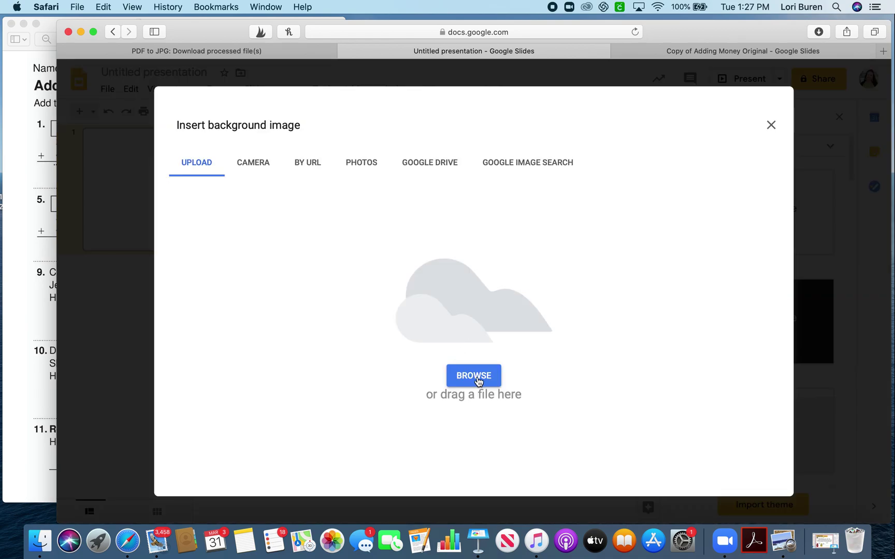
click(23, 228)
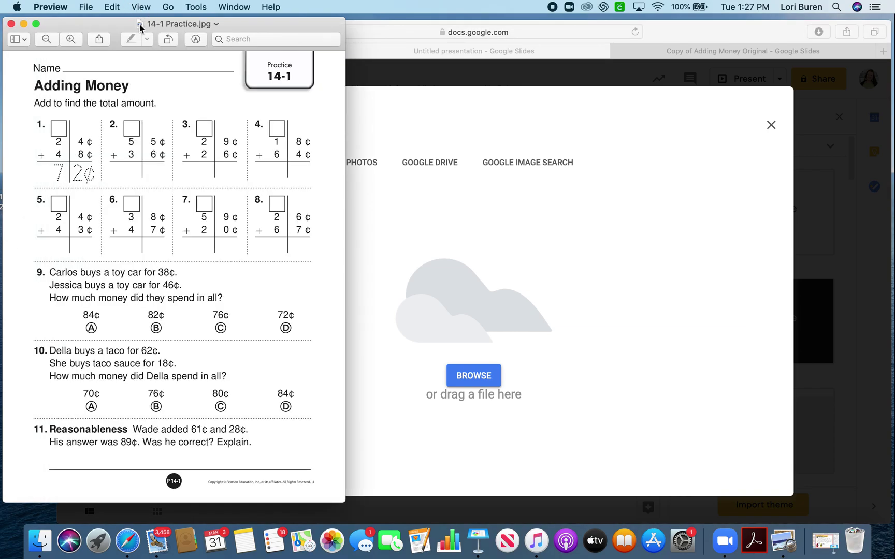
drag(140, 27, 444, 352)
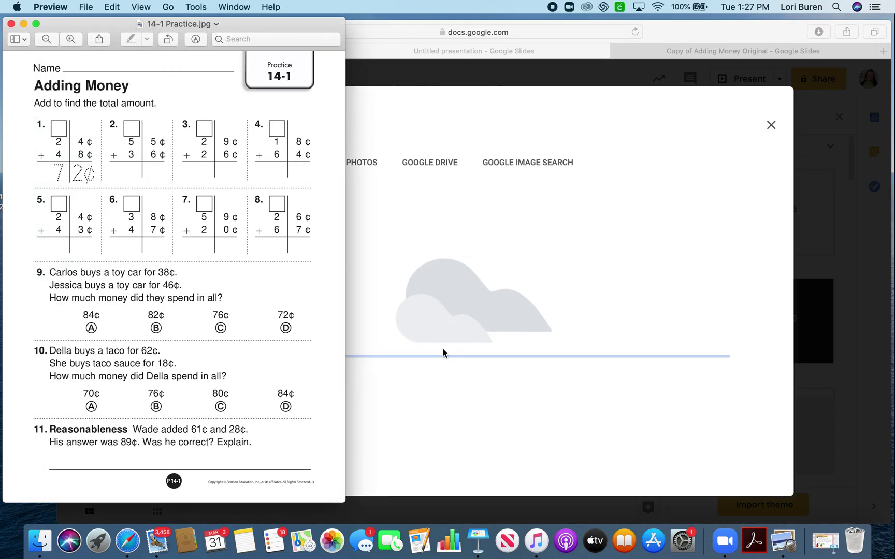
click(629, 155)
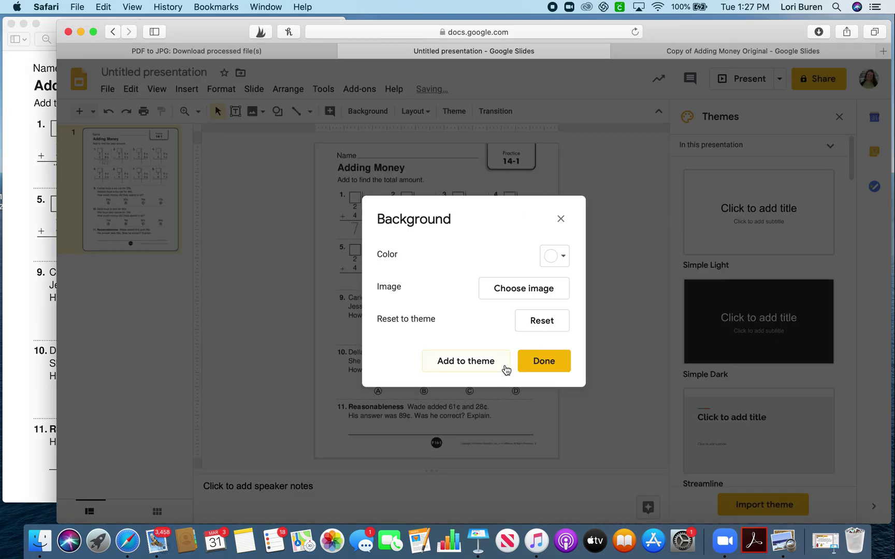
click(546, 365)
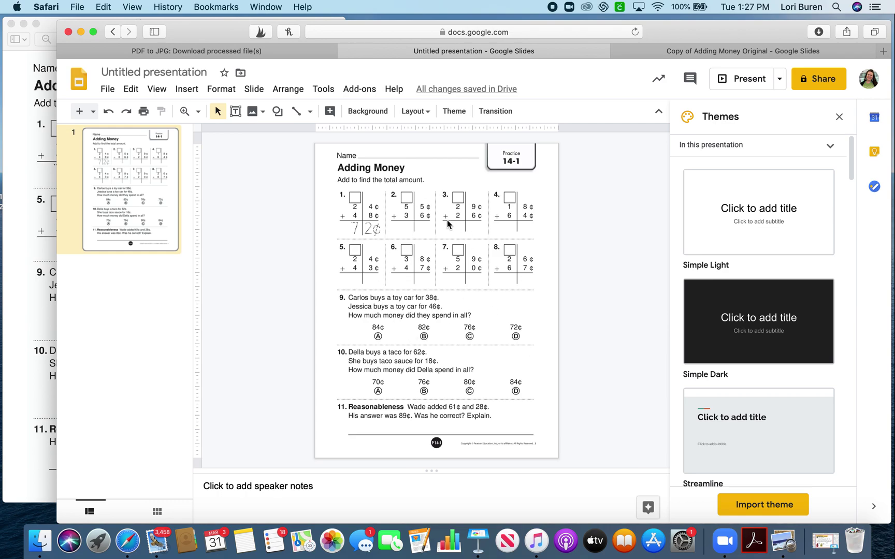
Step: Draw a small answer text box beside problem 2
drag(409, 208, 529, 298)
click(448, 374)
drag(382, 288, 543, 340)
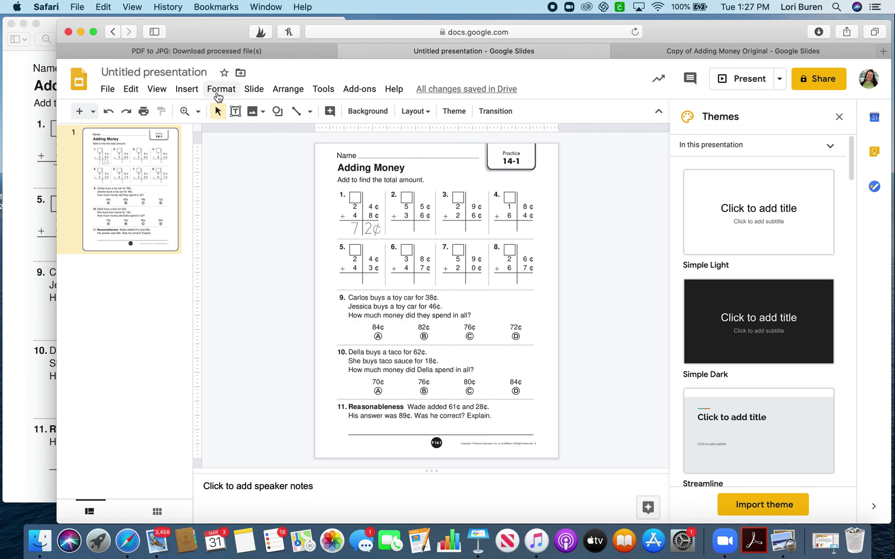
click(236, 112)
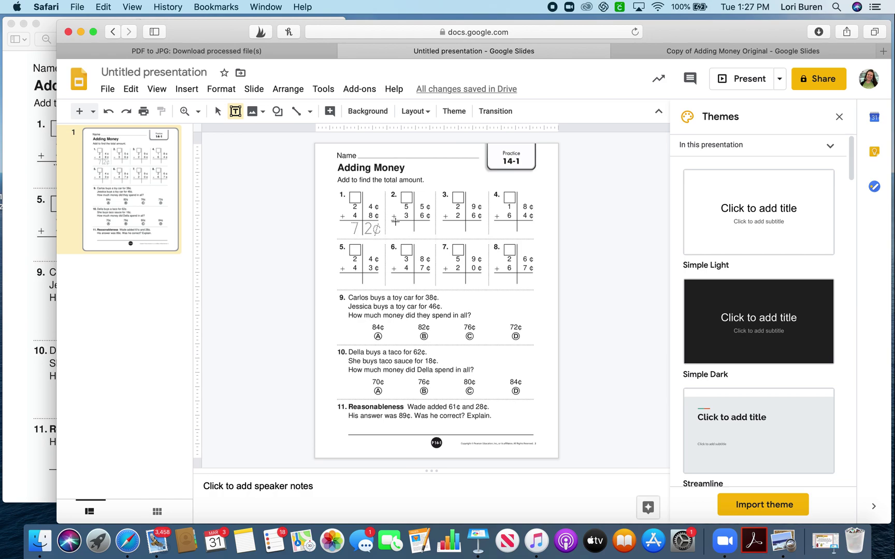
drag(400, 222, 414, 238)
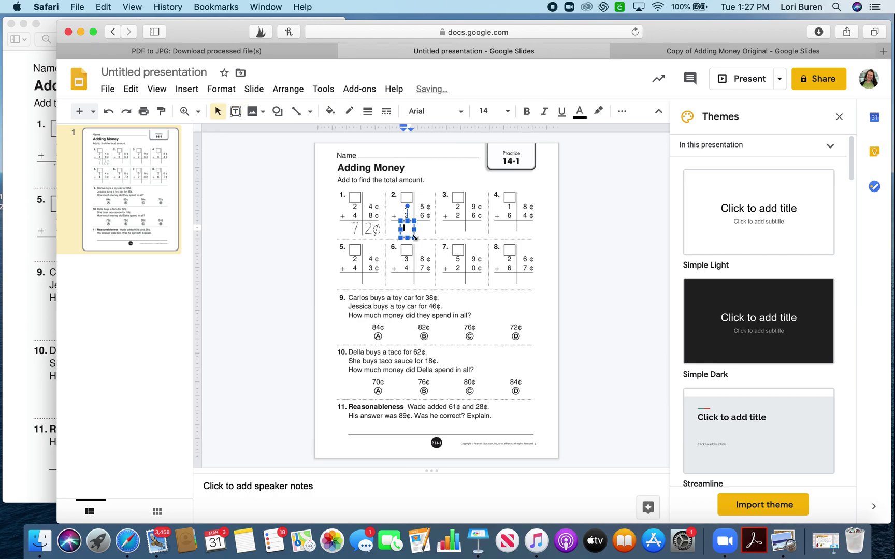
key(Escape)
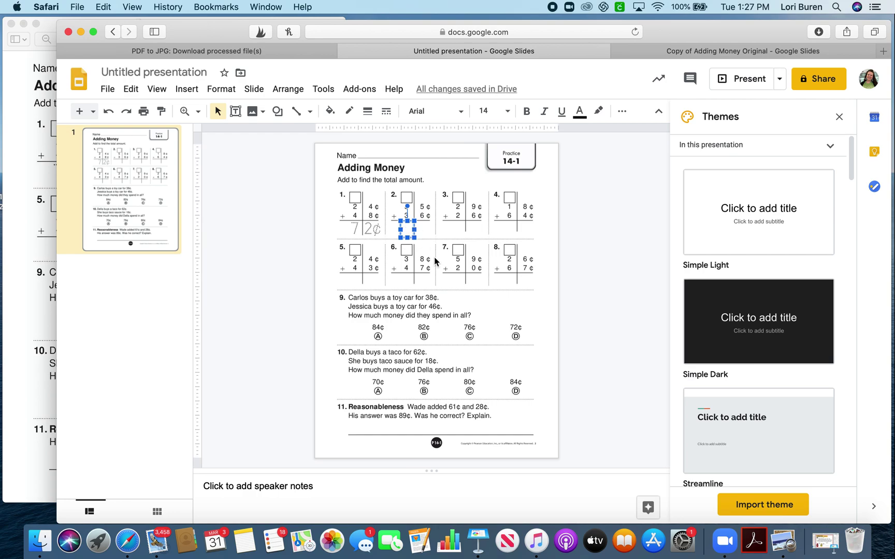
Step: Nudge the problem 2 answer box, then undo its move and the group dropped on problem 3
key(Right)
key(Down)
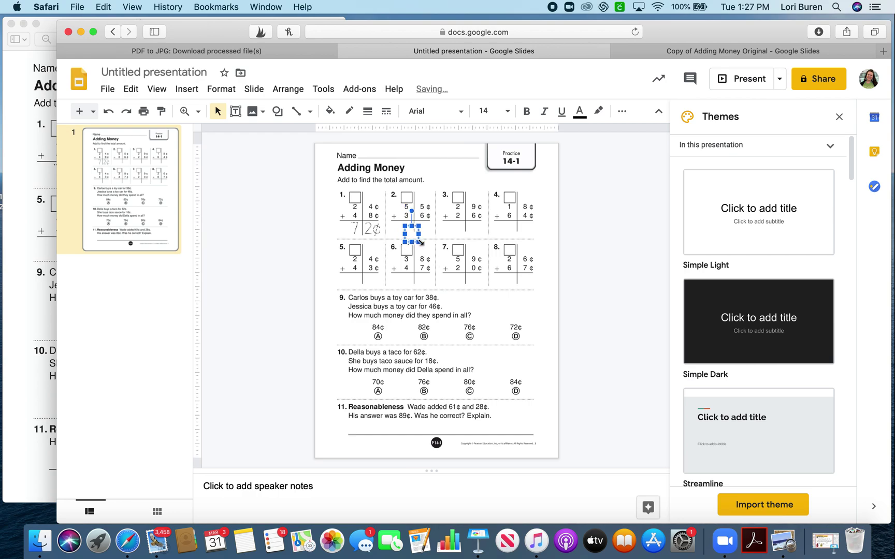
click(419, 239)
drag(429, 236, 427, 273)
key(super+z)
key(cmd+z)
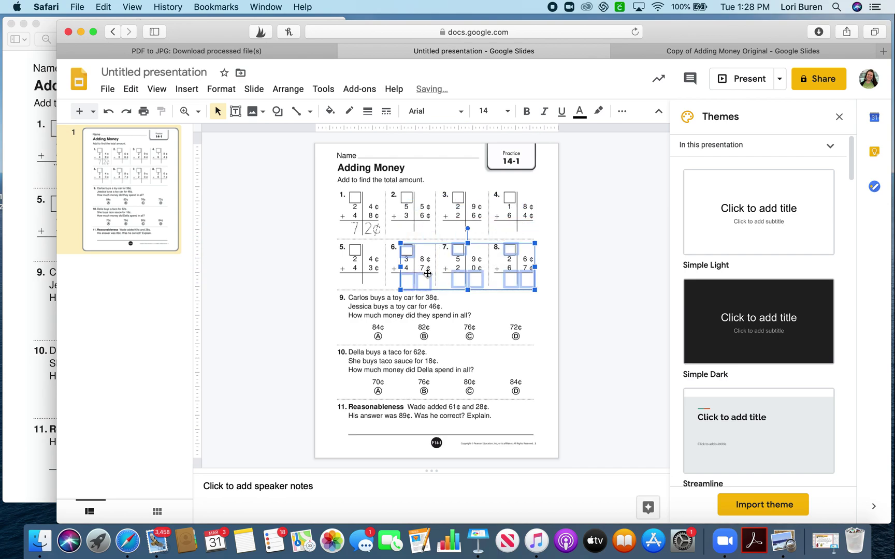
Step: Delete the extra answer-box group and retry pasting a copy at problem 6
key(BackSpace)
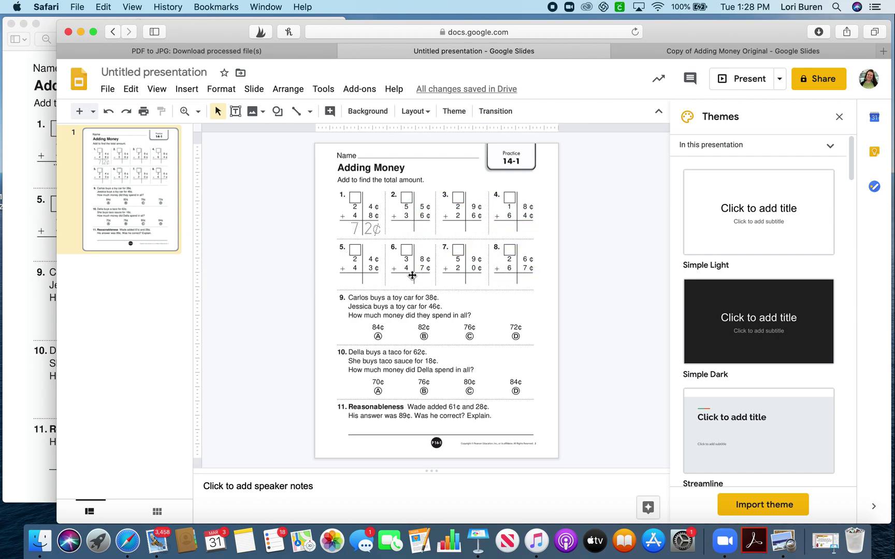
key(super+v)
drag(413, 274, 413, 255)
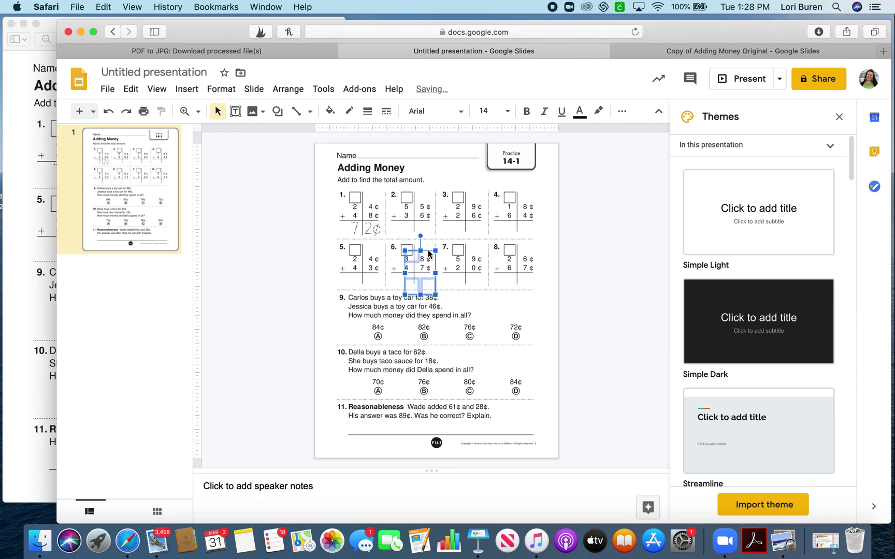
key(super+z)
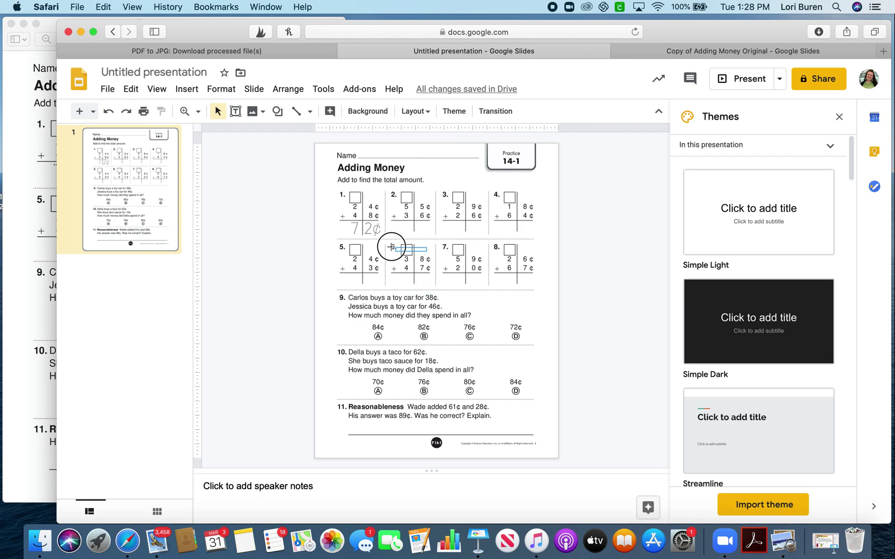
click(407, 261)
key(BackSpace)
key(super+z)
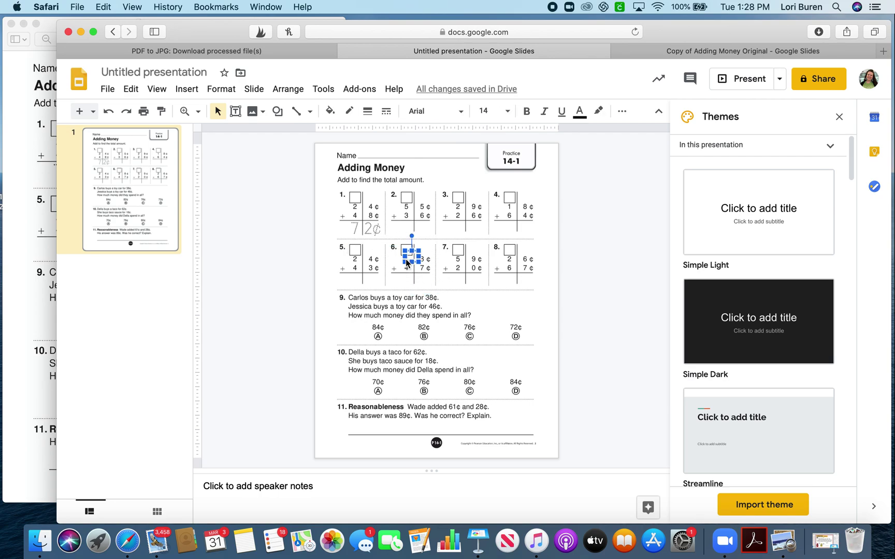
Step: Remove the group from problem 5 and move problem 2's answer box down to problem 6
drag(427, 270, 365, 272)
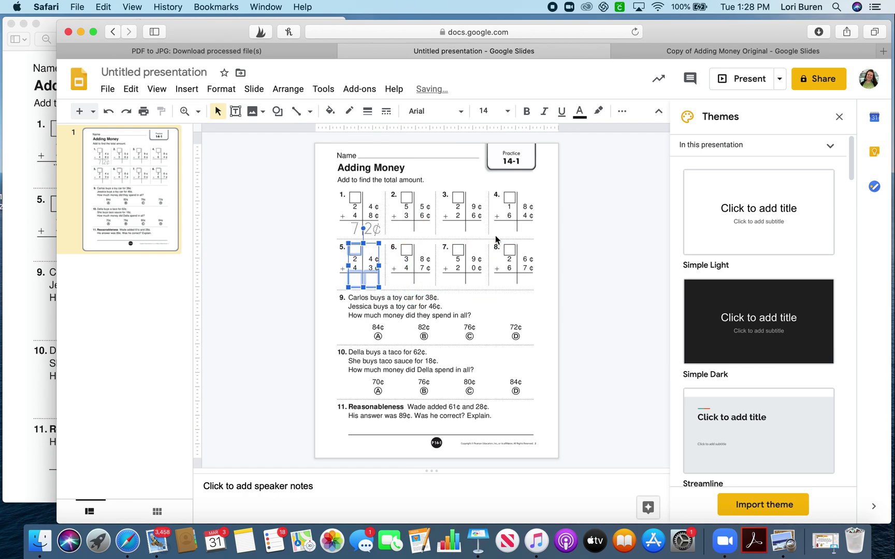
key(BackSpace)
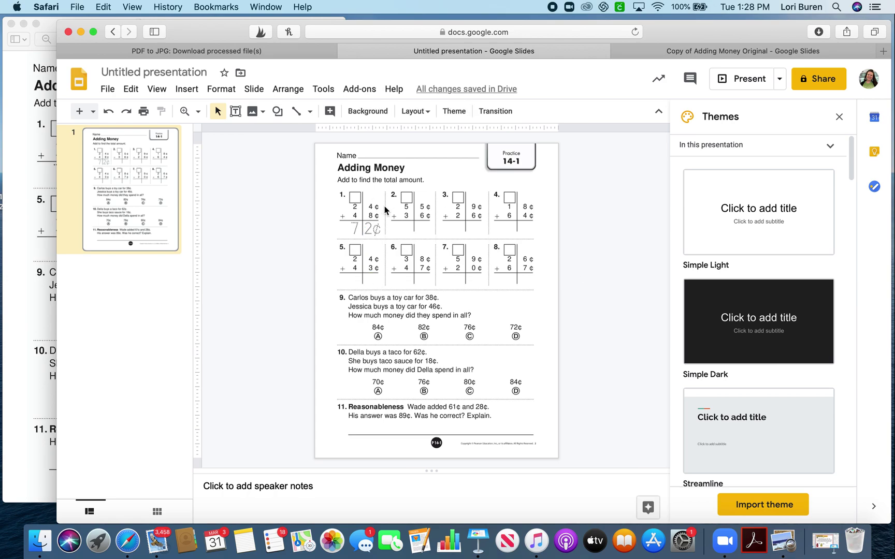
click(403, 228)
drag(403, 228, 419, 281)
click(574, 284)
Step: Copy the Hint and Whoops notes from Copy of Adding Money Original onto the Untitled slide
click(680, 52)
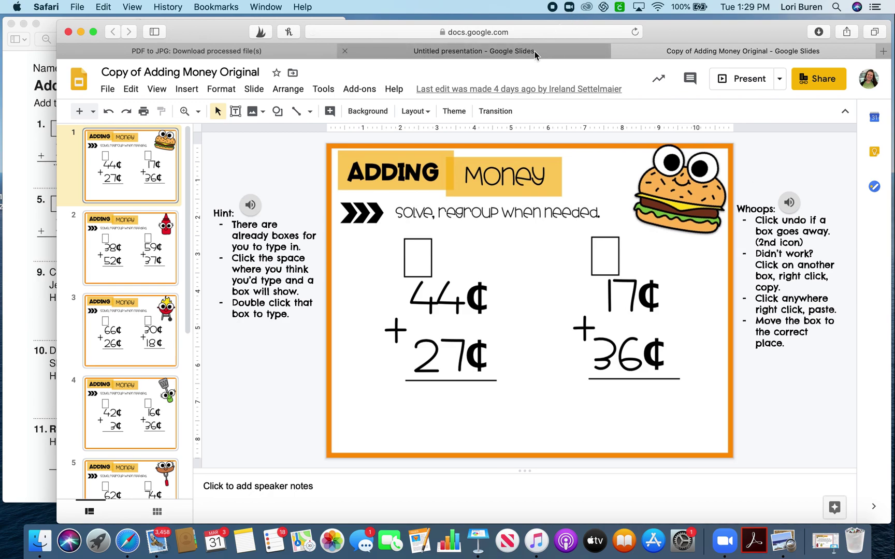
click(288, 231)
click(250, 205)
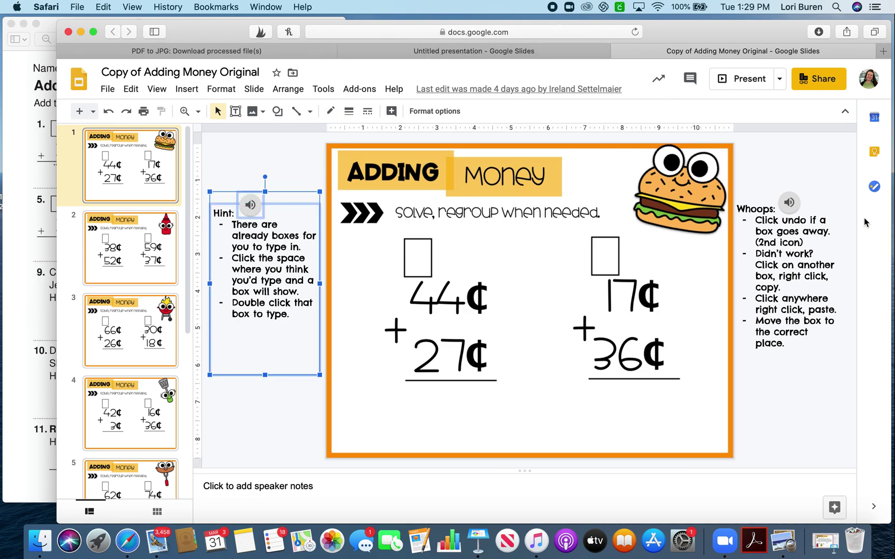
shift+click(789, 203)
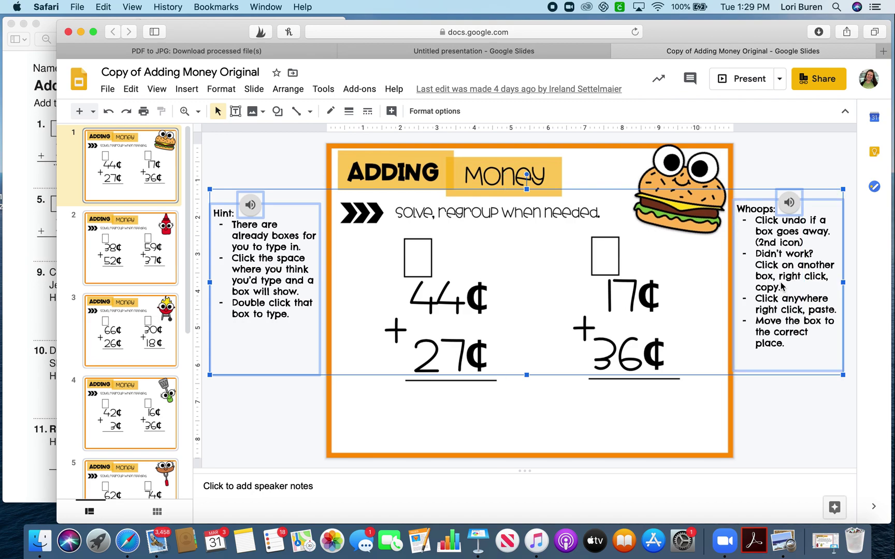
click(531, 51)
key(super+v)
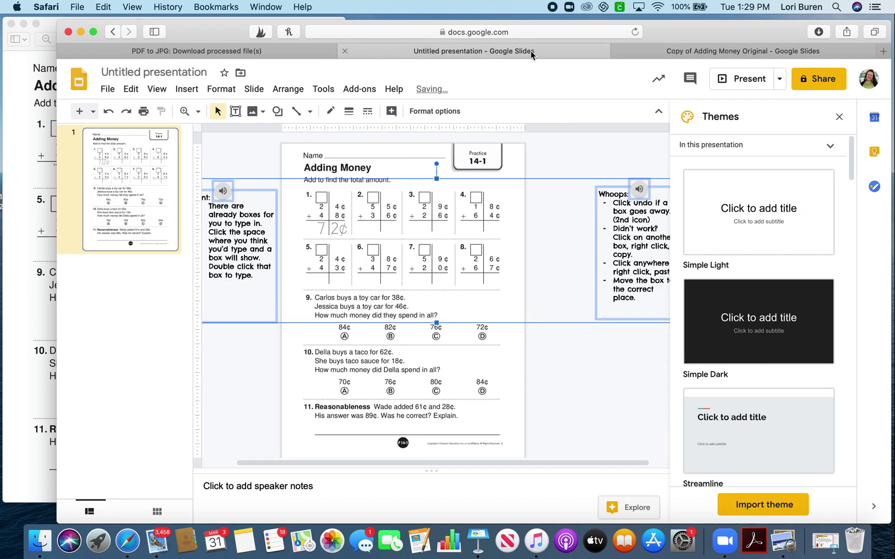
Step: Move the Whoops note left so it sits just right of the worksheet
click(569, 409)
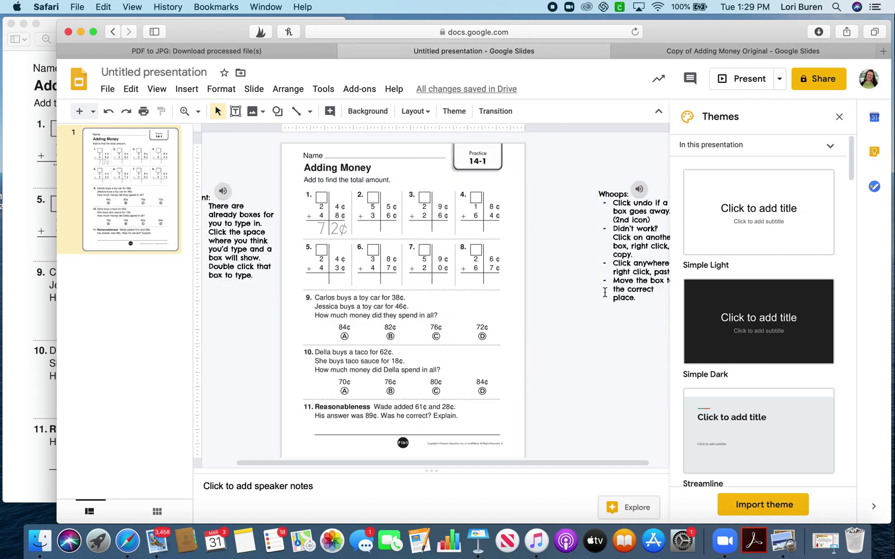
click(615, 202)
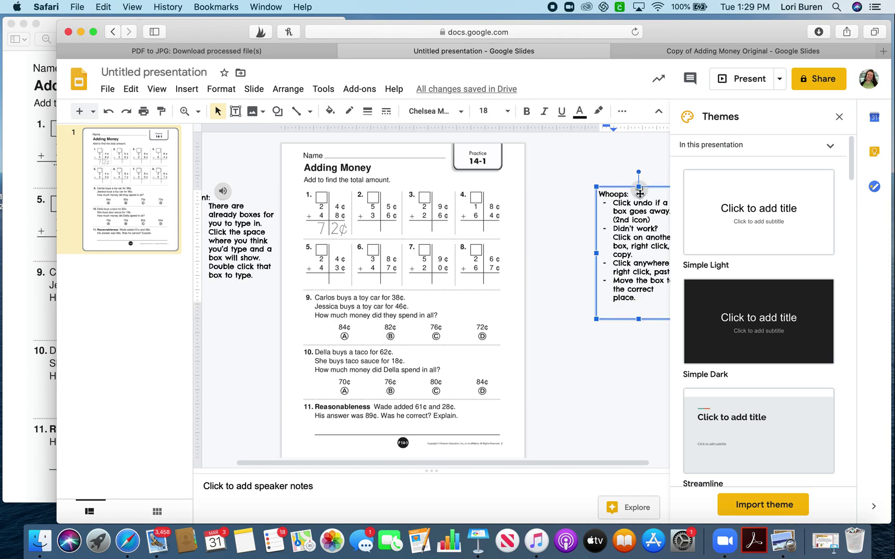
scroll(635, 194, right, 2)
drag(630, 224, 582, 231)
click(553, 362)
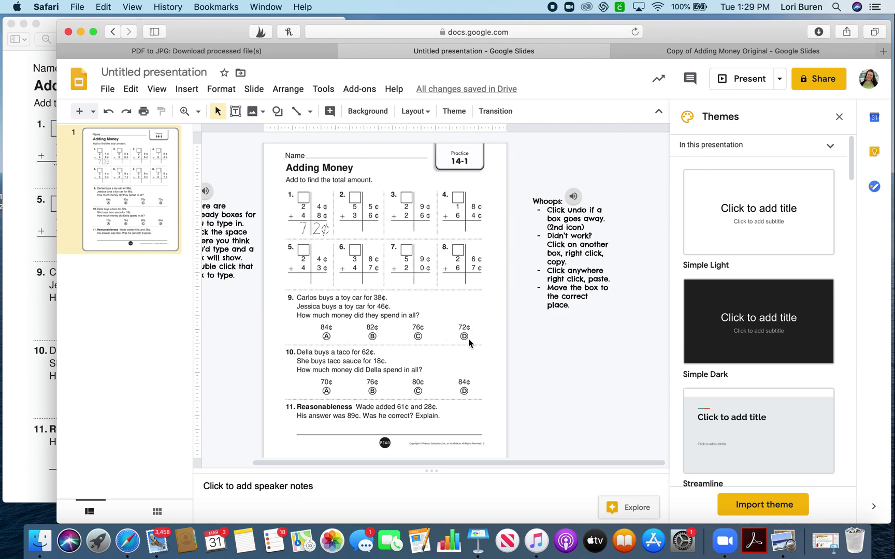
Step: Draw a small oval over choice A of question 9
click(278, 111)
mouse_move(316, 143)
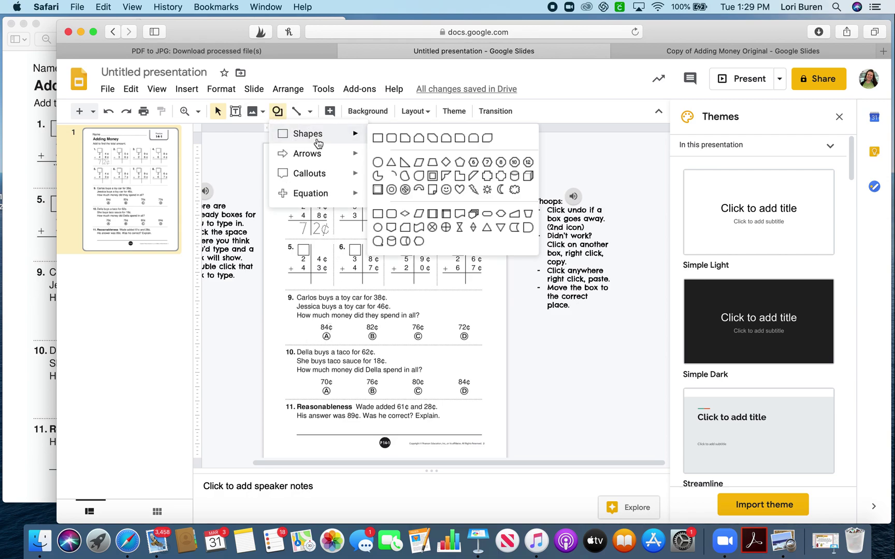
click(379, 164)
drag(294, 332, 309, 345)
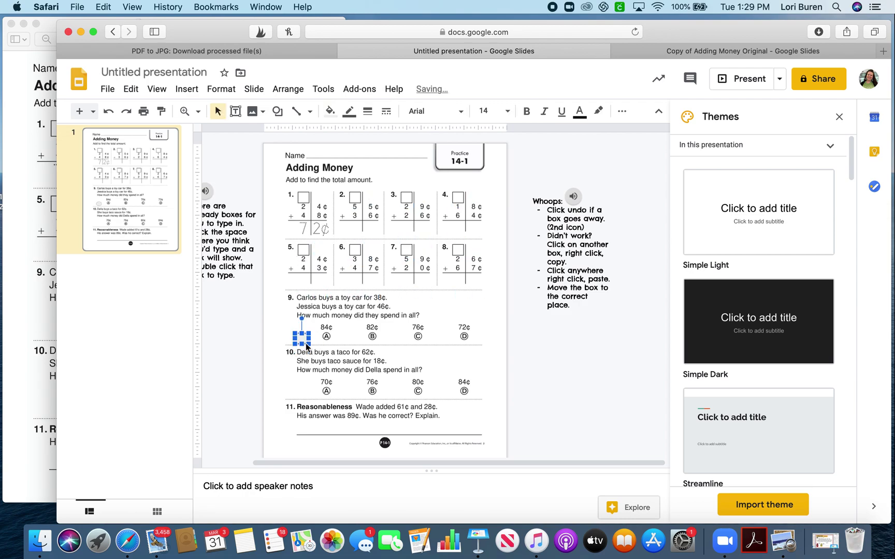
Step: Fill the oval with a custom semi-transparent green, #63e23e9e
click(330, 111)
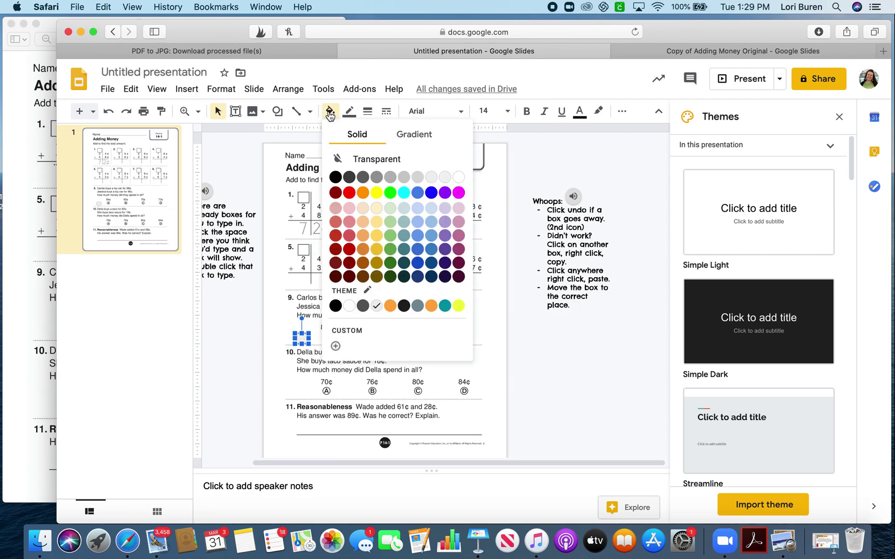
click(345, 335)
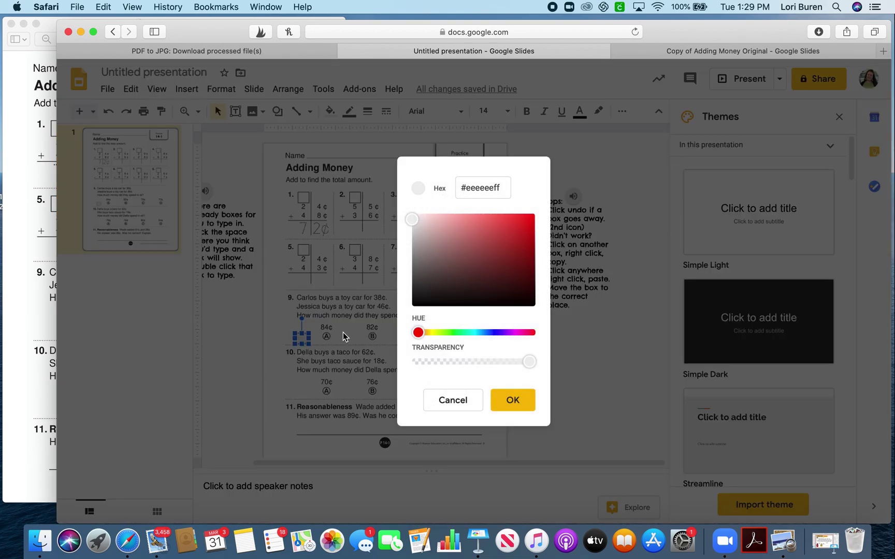
drag(529, 362, 487, 362)
drag(410, 224, 502, 224)
click(422, 336)
drag(422, 335, 456, 341)
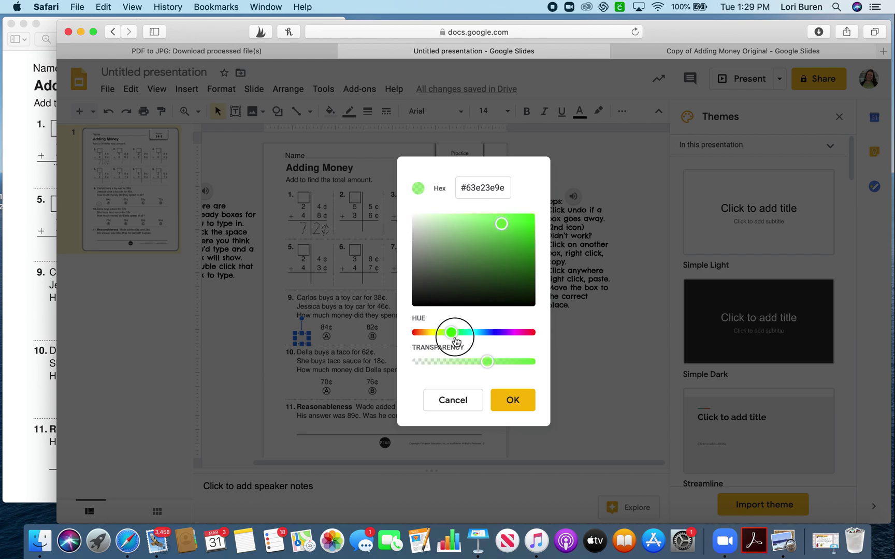
click(512, 403)
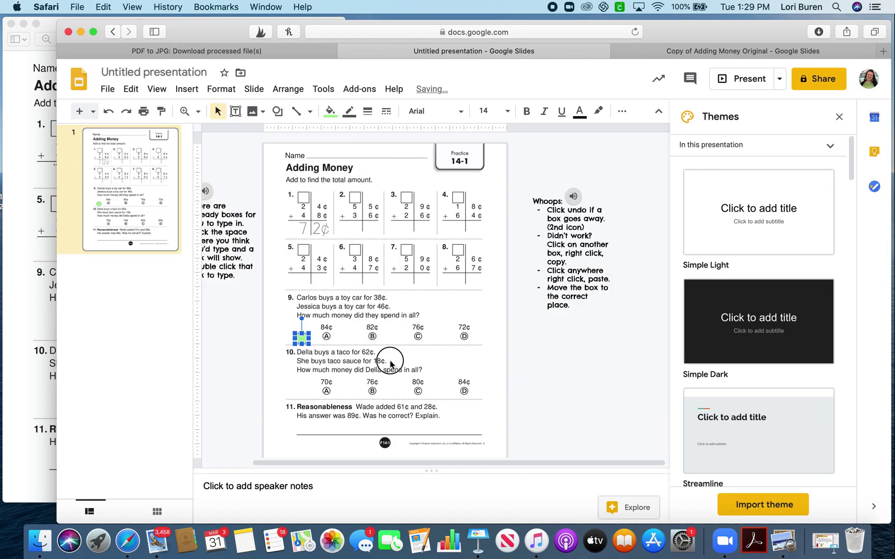
Step: Duplicate the green oval and place the copy beside item 10
click(390, 363)
click(301, 338)
key(super+c)
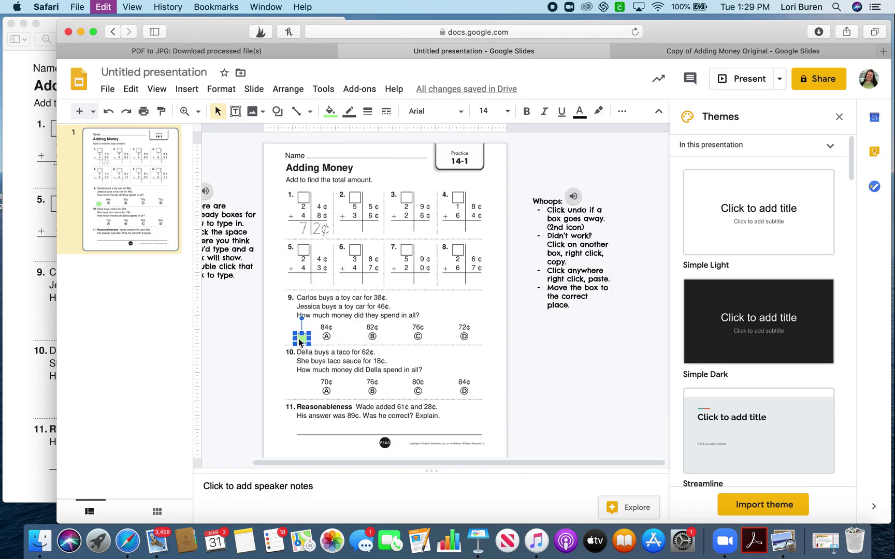
key(super+v)
drag(305, 343, 301, 391)
click(254, 341)
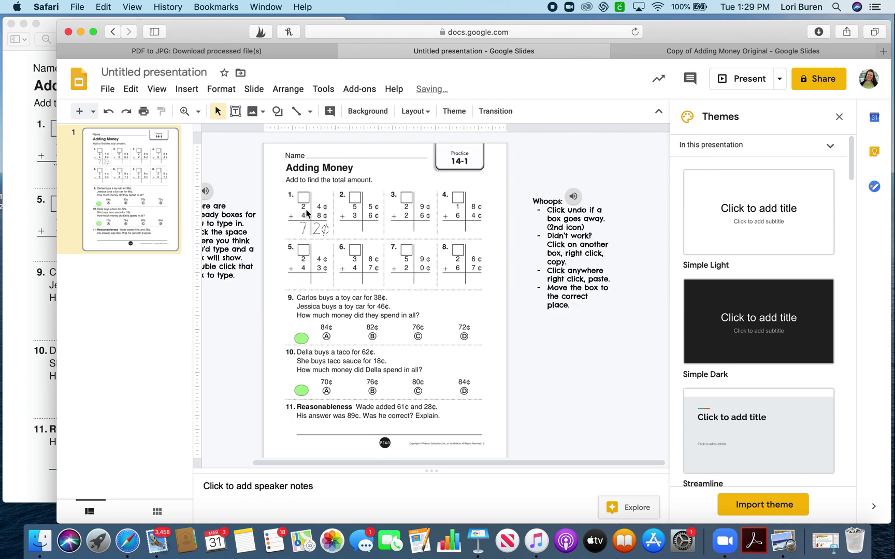
Step: Add a text box left of item 9 reading 'Move the oval to the correct answer.'
click(235, 111)
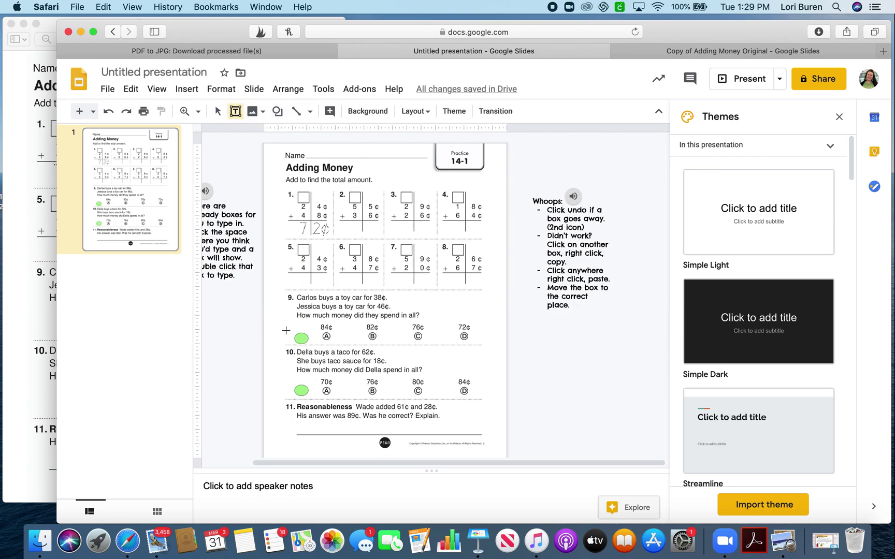
drag(296, 423, 483, 435)
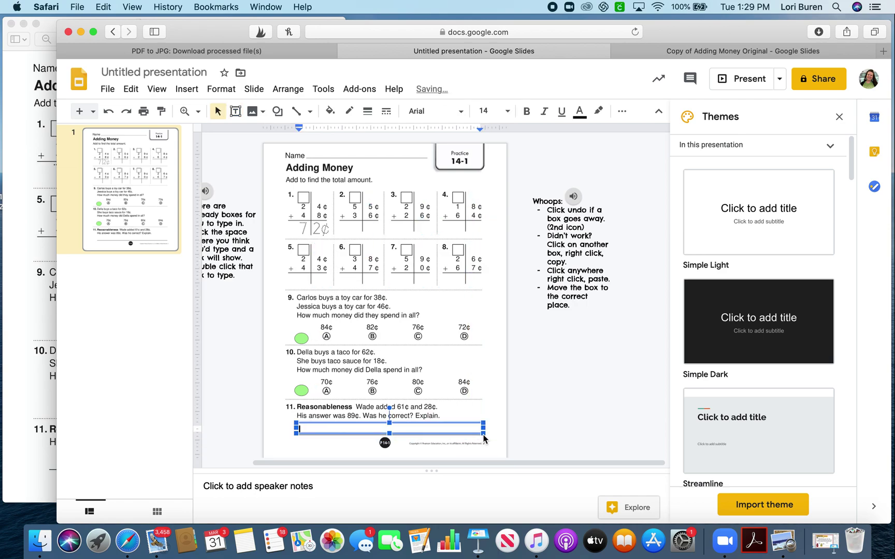
click(210, 419)
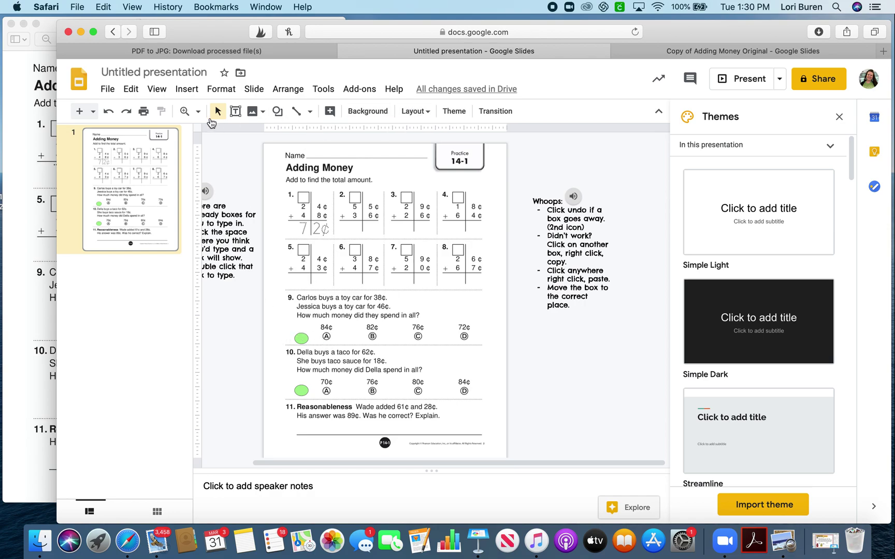
click(235, 111)
drag(217, 328, 259, 347)
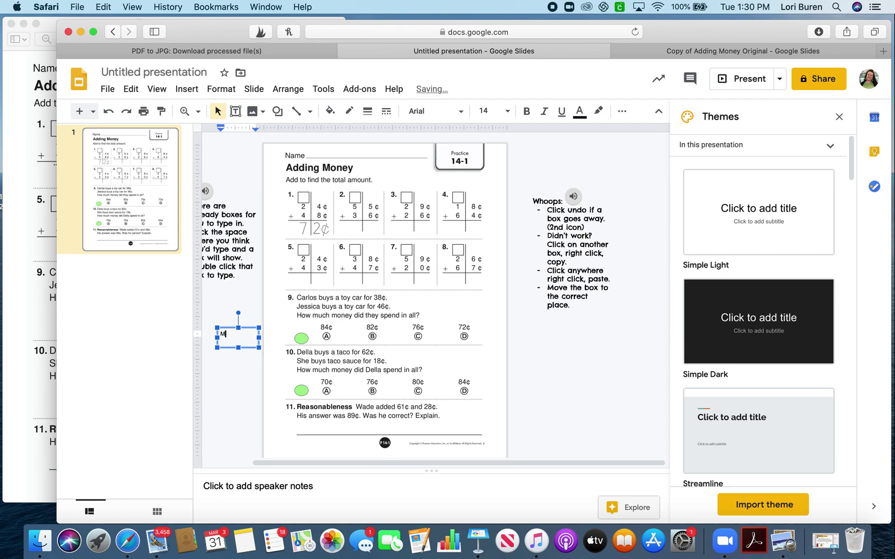
text(Move the oval to the correct answer.)
click(247, 379)
Step: Draw an arrow from the instruction text to item 9's green oval
click(311, 112)
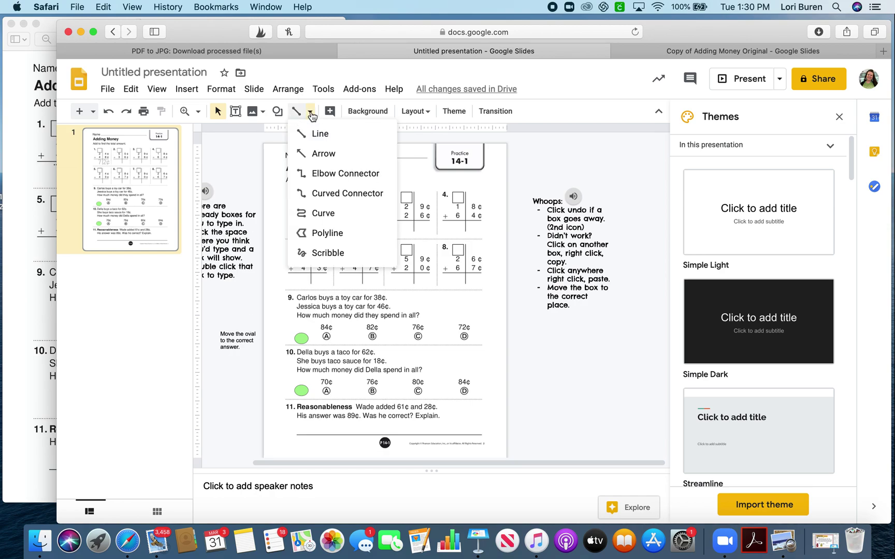
click(313, 153)
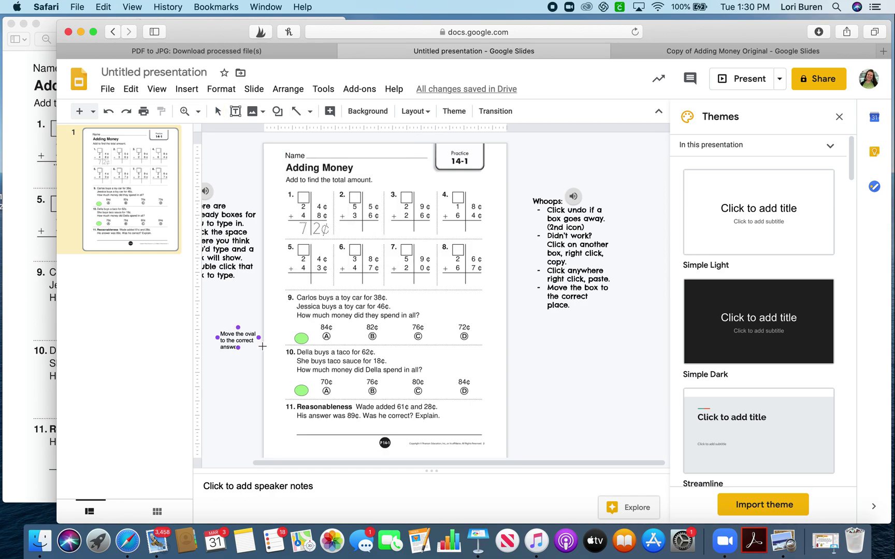
drag(256, 350, 294, 338)
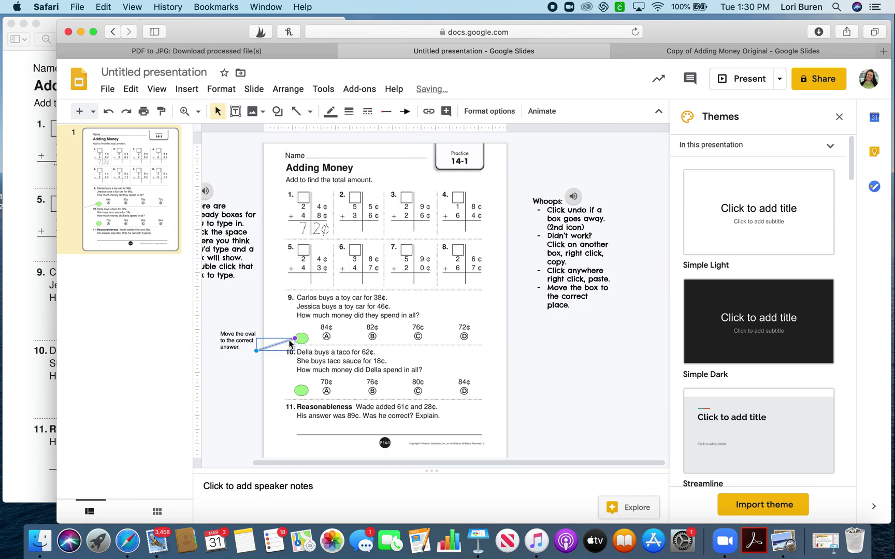
click(275, 393)
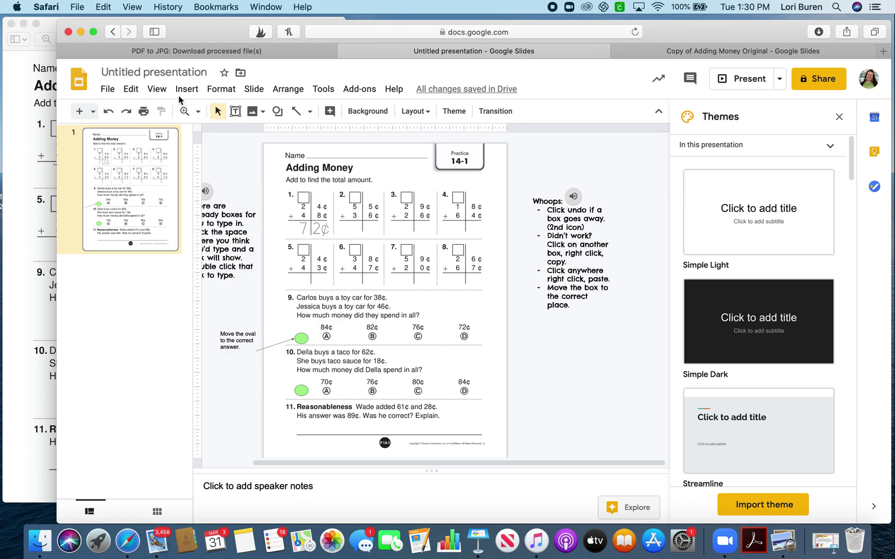
click(180, 72)
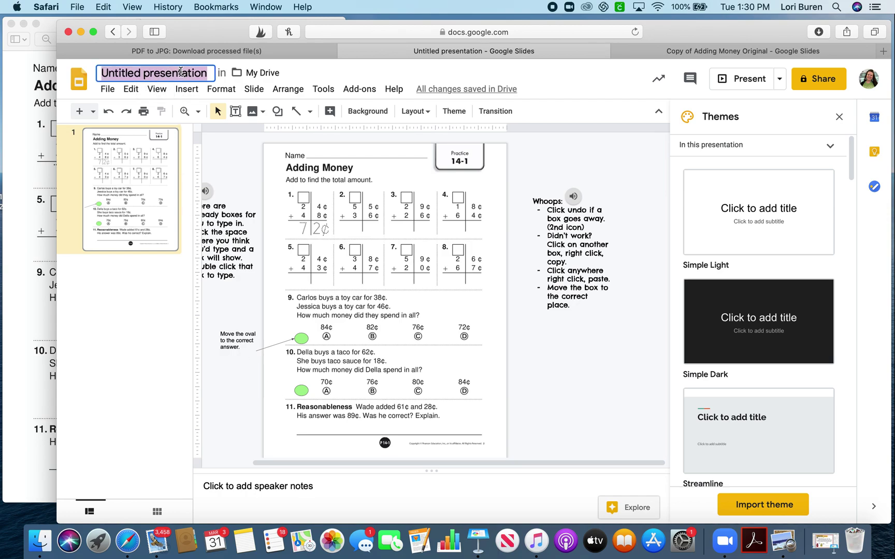
Step: Title the presentation 'Practice 14-1 Orginal', then view the sharing settings without sharing
text(Practic)
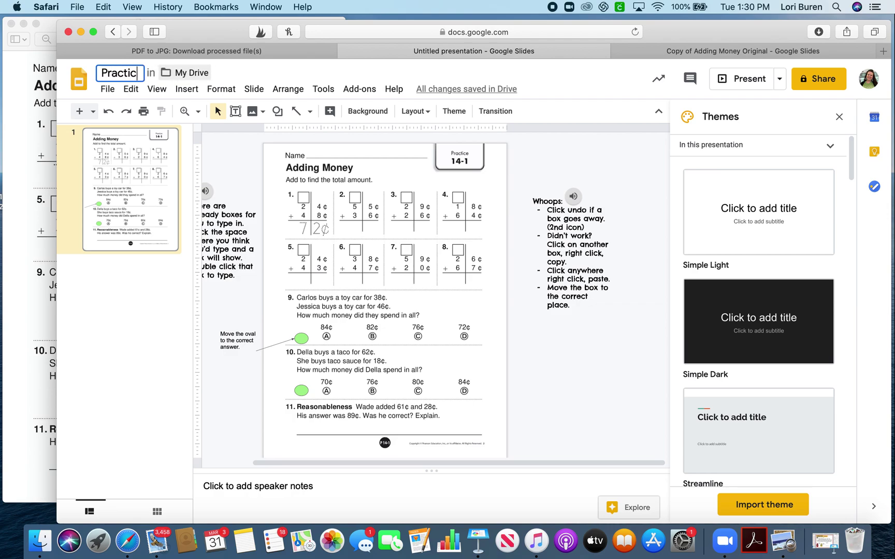
text(e 14-1)
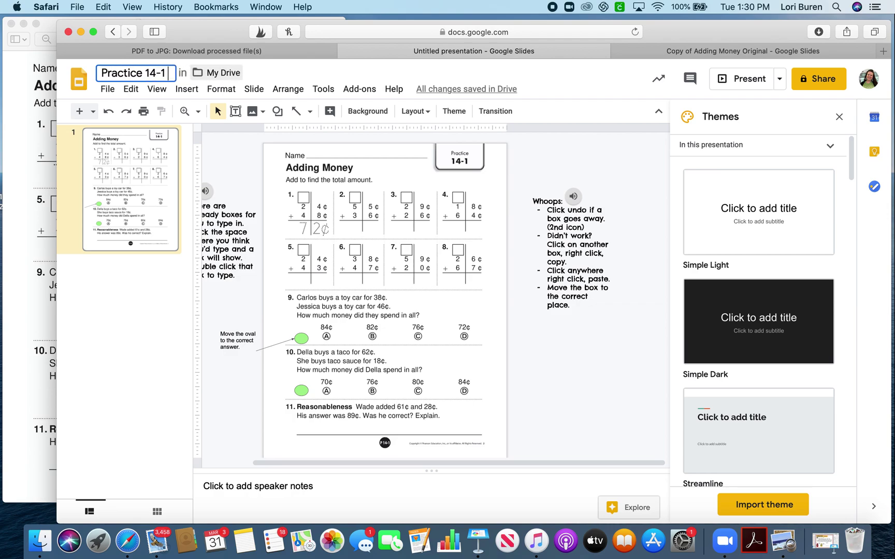
text( Orginal)
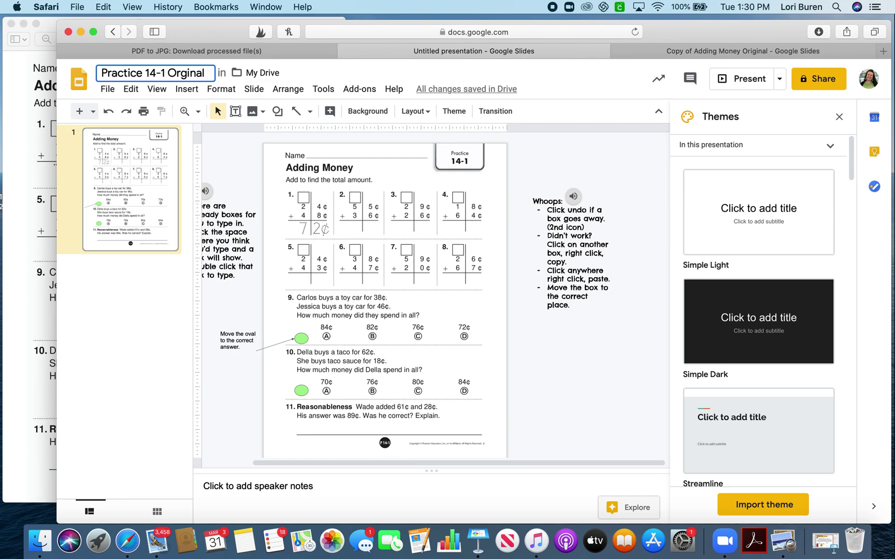
click(524, 308)
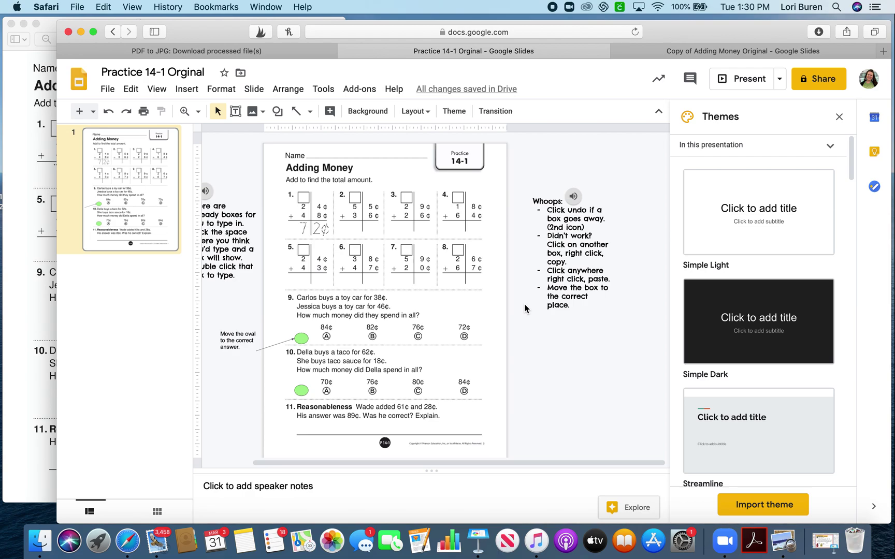
click(812, 81)
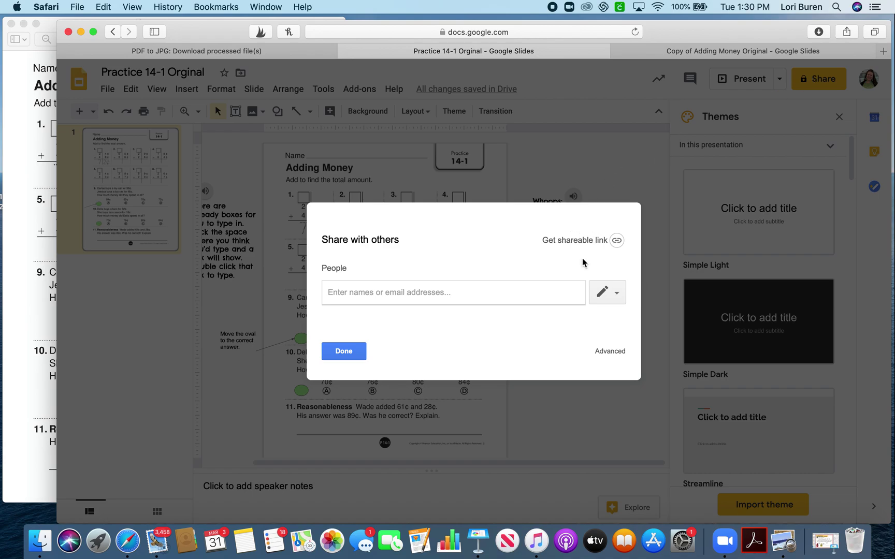
click(344, 351)
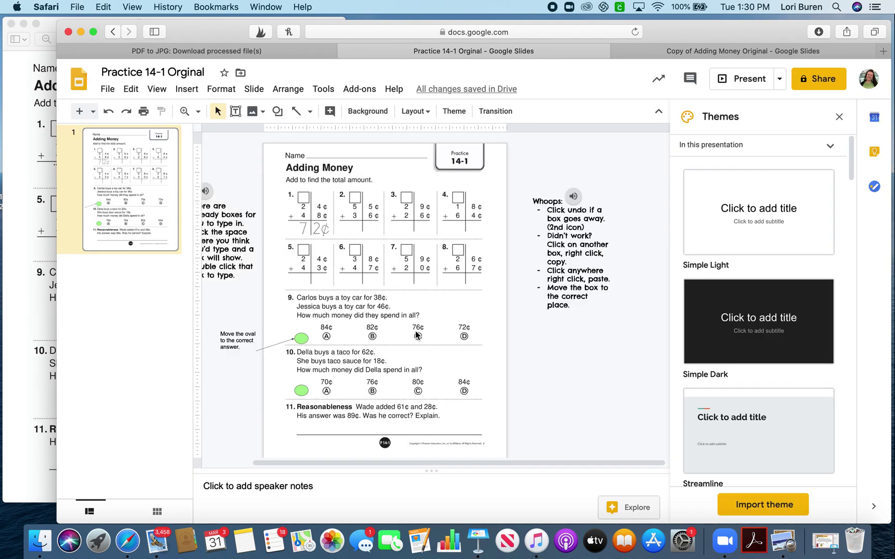